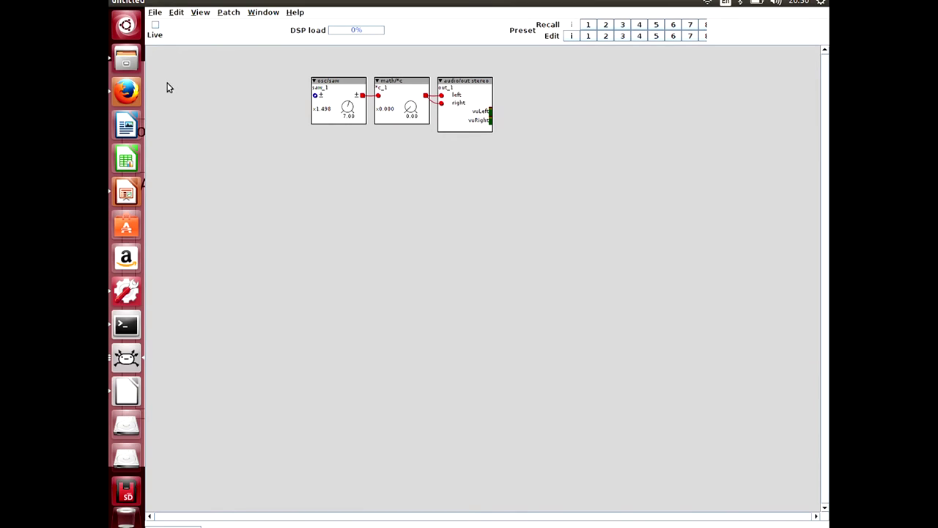
Add a midi/in/keyb object to the patch and connect its note output to the osc/saw pitch input.
double_click(165, 83)
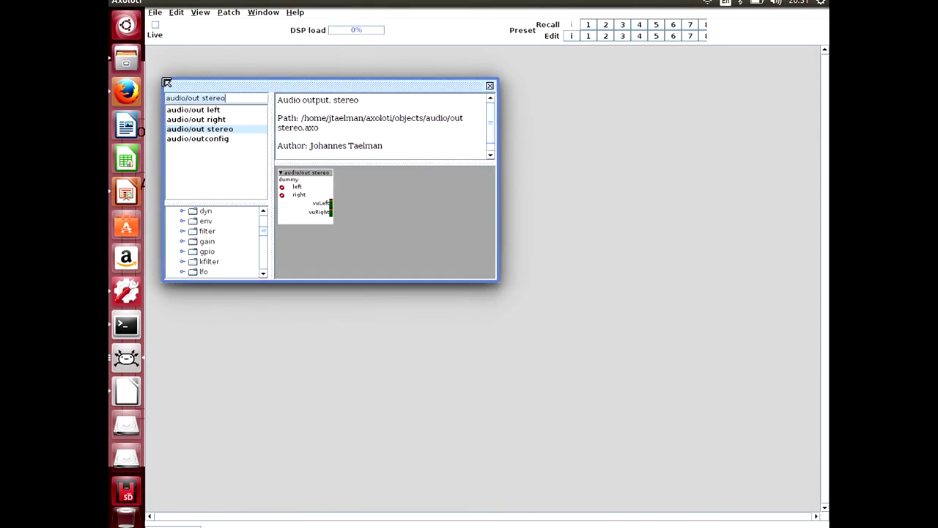
type("k")
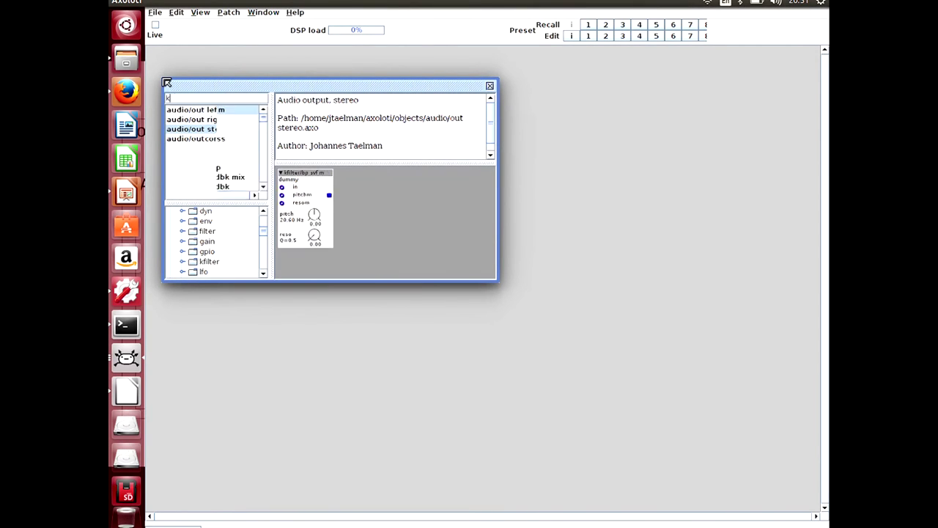
type("eyb")
left_click(214, 159)
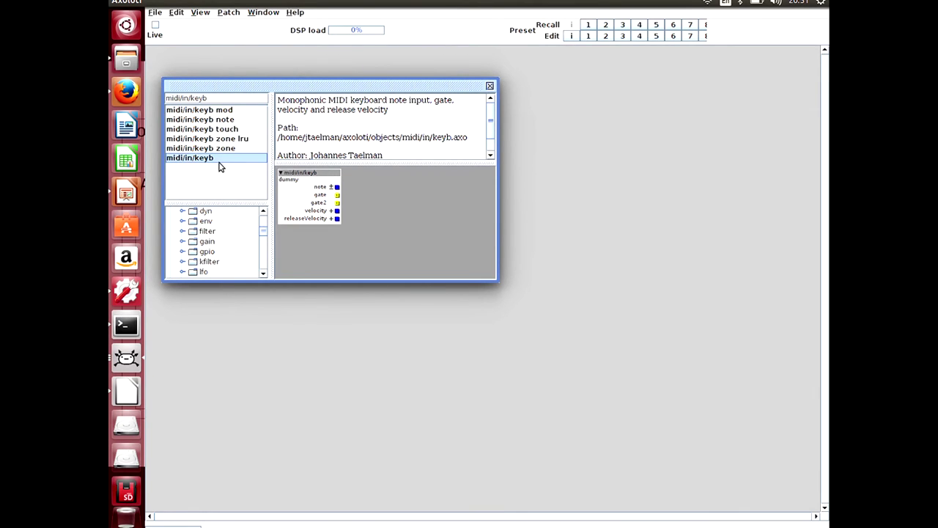
double_click(218, 159)
left_click_drag(220, 95, 315, 95)
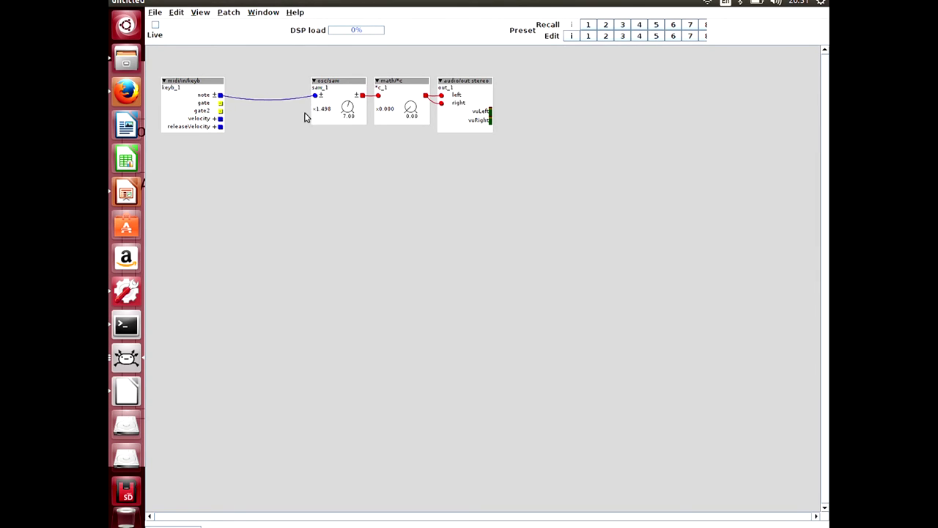
Move the osc/saw object beside the midi/in/keyb object, leaving space before math/*c.
double_click(244, 88)
key("Escape")
left_click_drag(348, 82, 267, 85)
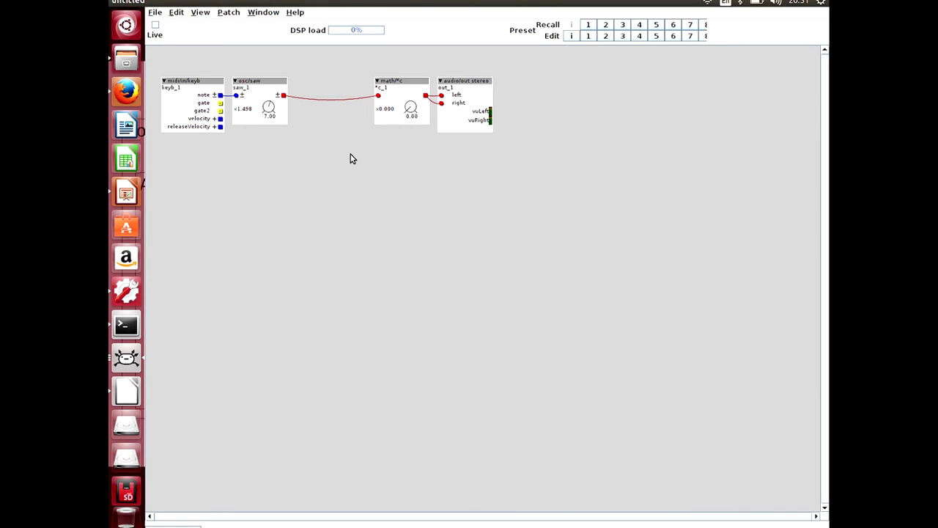
Insert a gain/vca between osc/saw and math/*c, with the keyboard's gate output wired to its v input.
left_click_drag(154, 65, 231, 154)
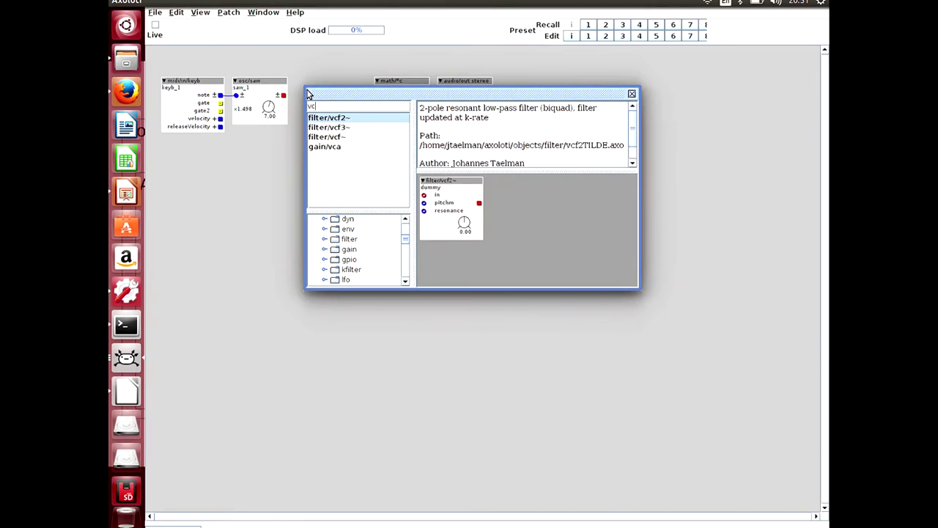
type("a")
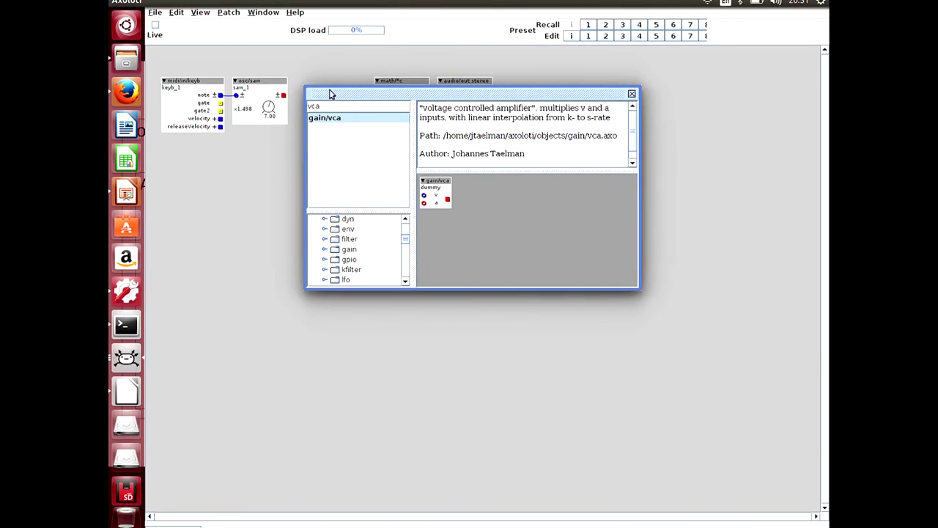
key("Return")
left_click_drag(220, 102, 378, 95)
left_click_drag(316, 88, 323, 79)
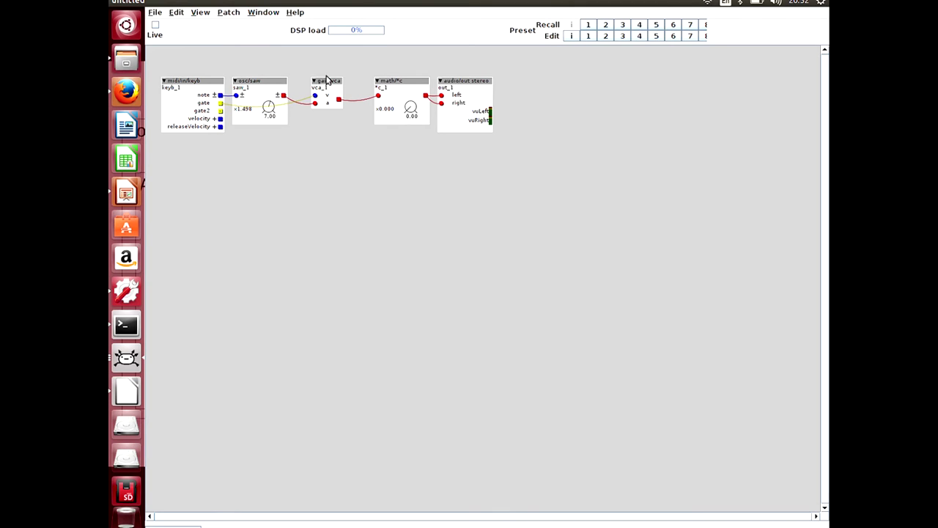
Take the patch live and open the on-screen Keyboard window.
left_click_drag(327, 73, 330, 129)
key("ctrl+l")
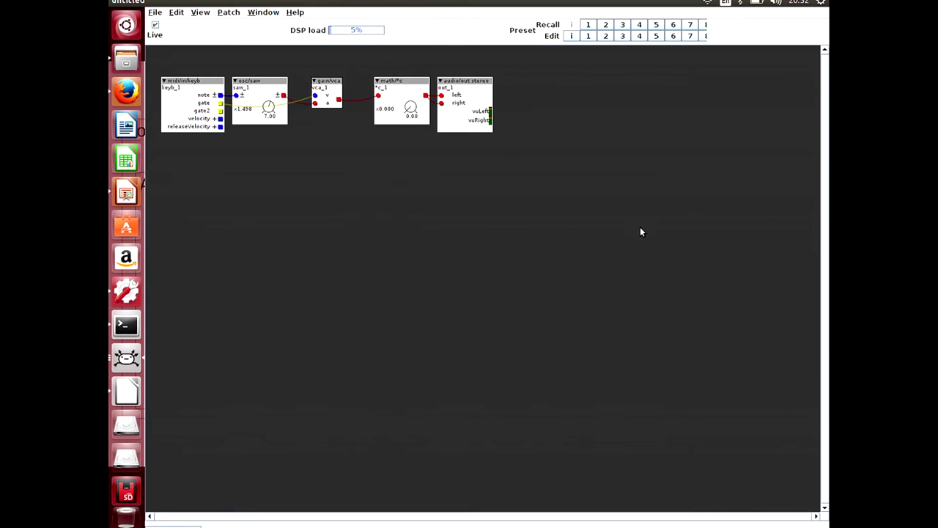
left_click(268, 17)
left_click(299, 36)
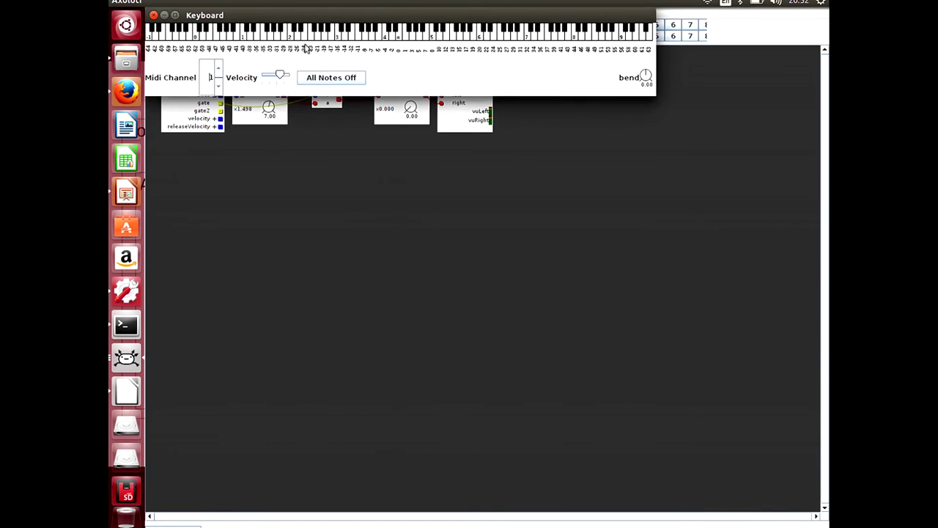
Set the math/*c gain to 18.50 and play test notes on the on-screen keyboard, placed below the objects.
left_click_drag(411, 108, 411, 80)
key("alt")
key("alt")
left_click_drag(414, 123, 417, 129)
key("alt+Tab")
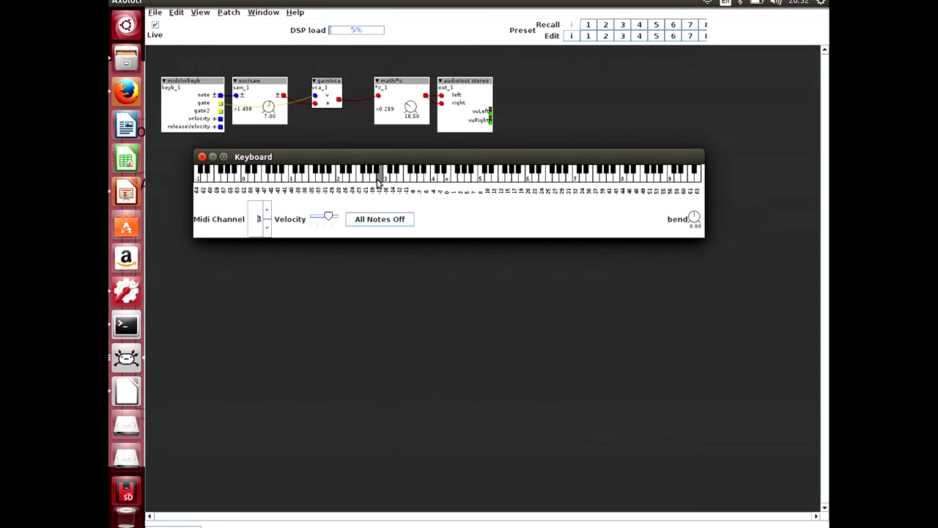
left_click_drag(283, 163, 342, 238)
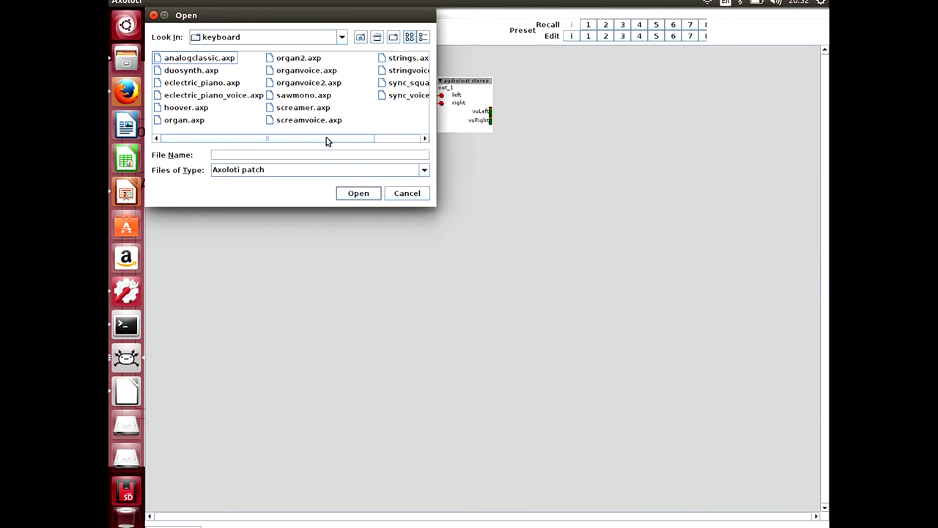
Open the organ.axp demo patch from the keyboard folder and bring its window to the front.
left_click_drag(306, 143, 258, 142)
left_click(184, 121)
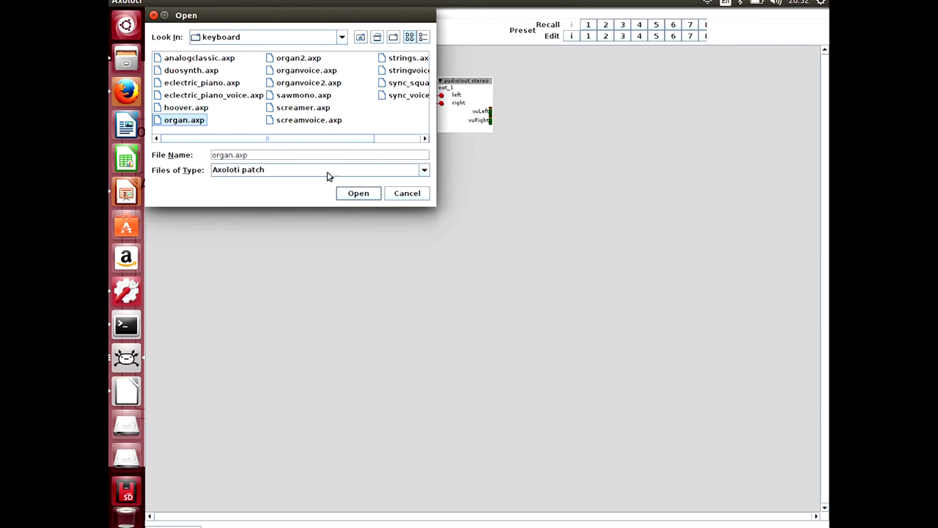
left_click(351, 194)
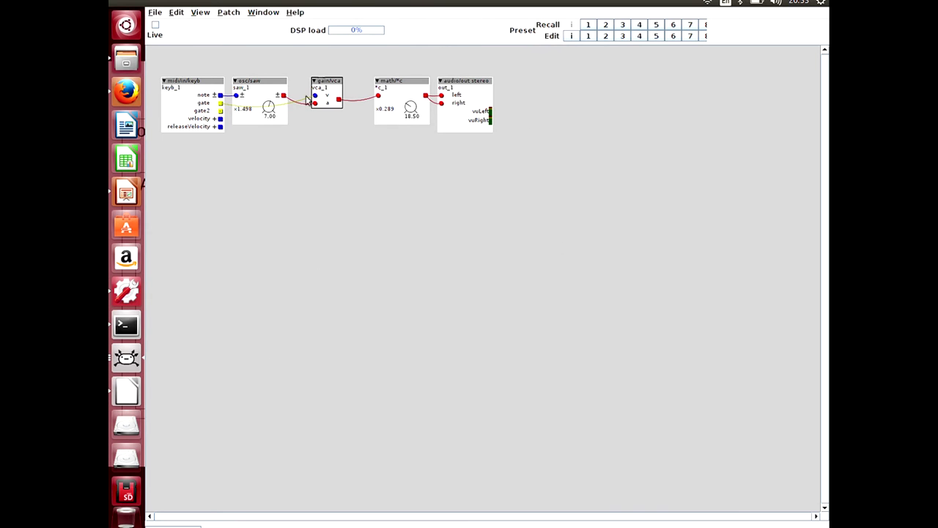
left_click(276, 13)
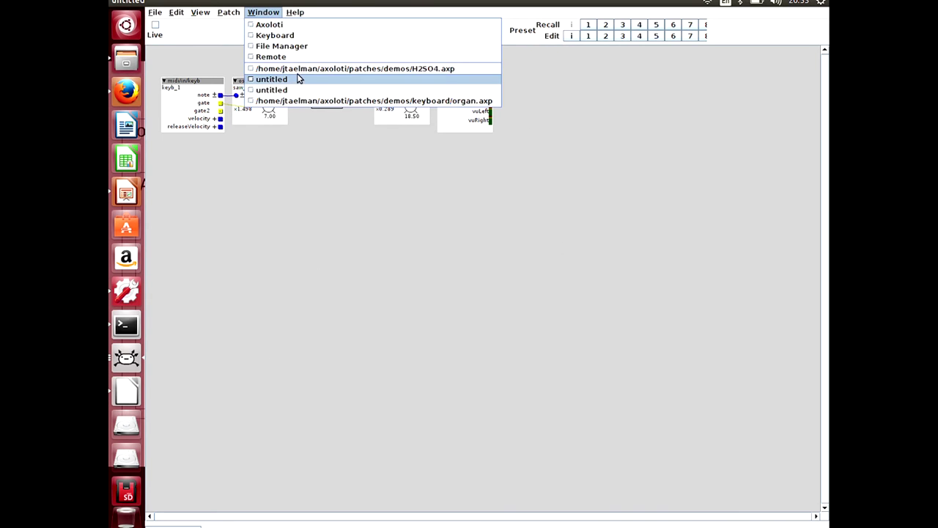
left_click(302, 101)
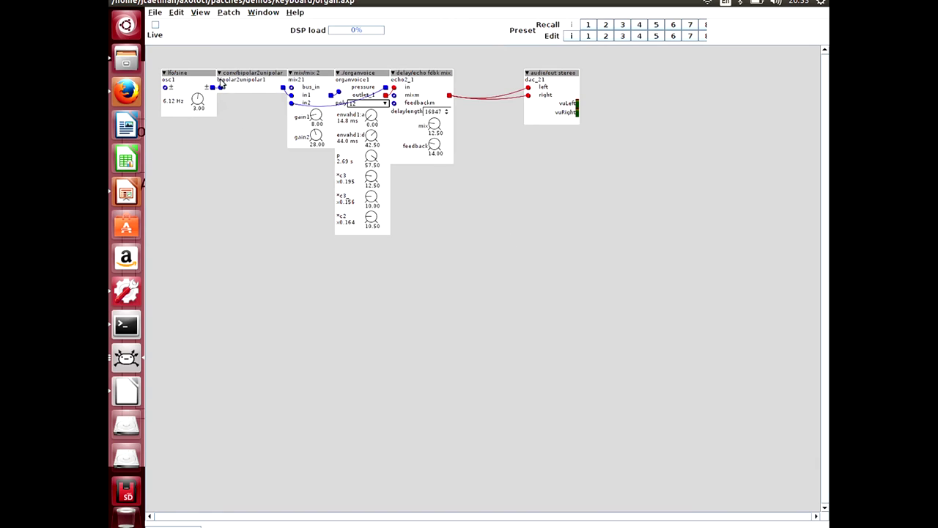
Open the object definition of the organvoice subpatch in organ.axp.
left_click_drag(176, 58, 198, 60)
mouse_move(349, 78)
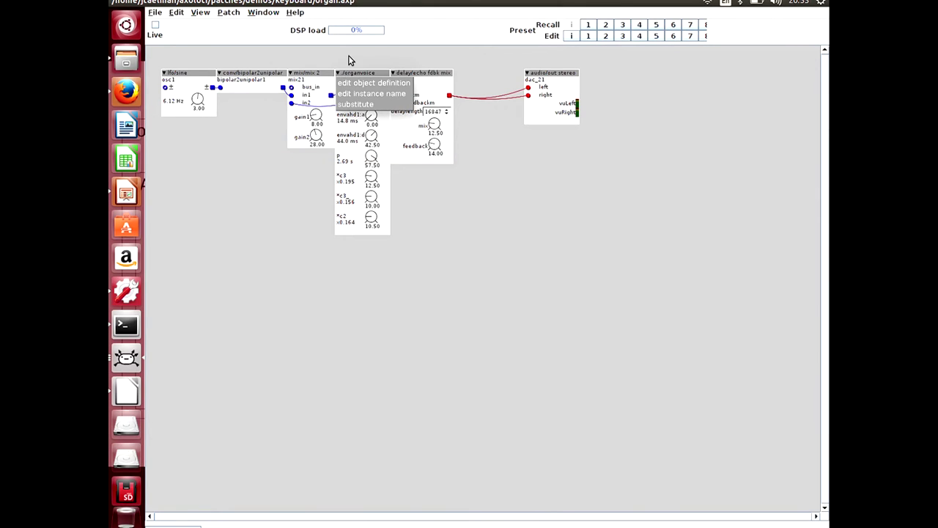
left_click(352, 60)
left_click(352, 79)
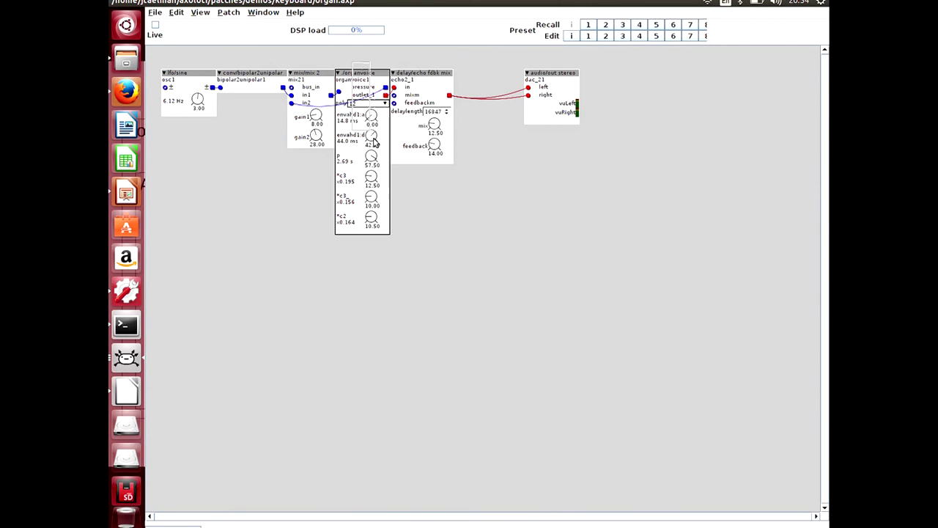
right_click(342, 77)
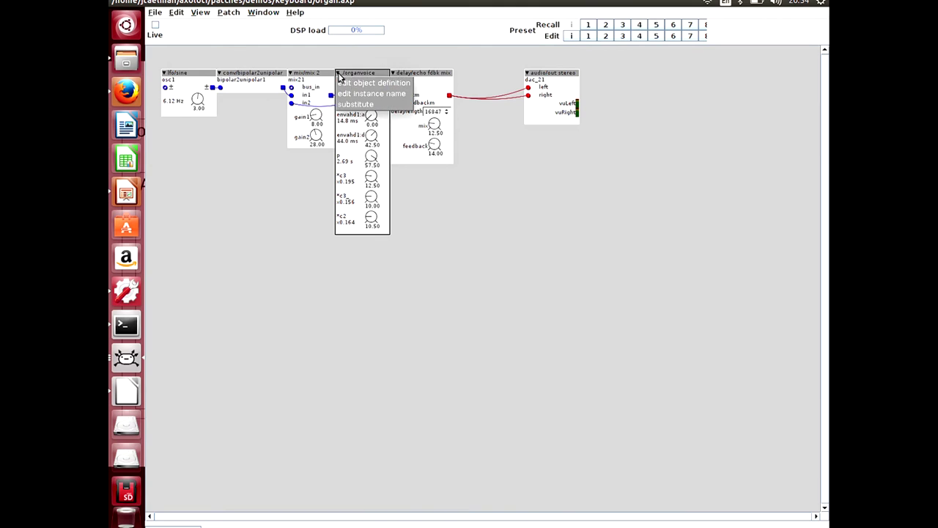
left_click(356, 91)
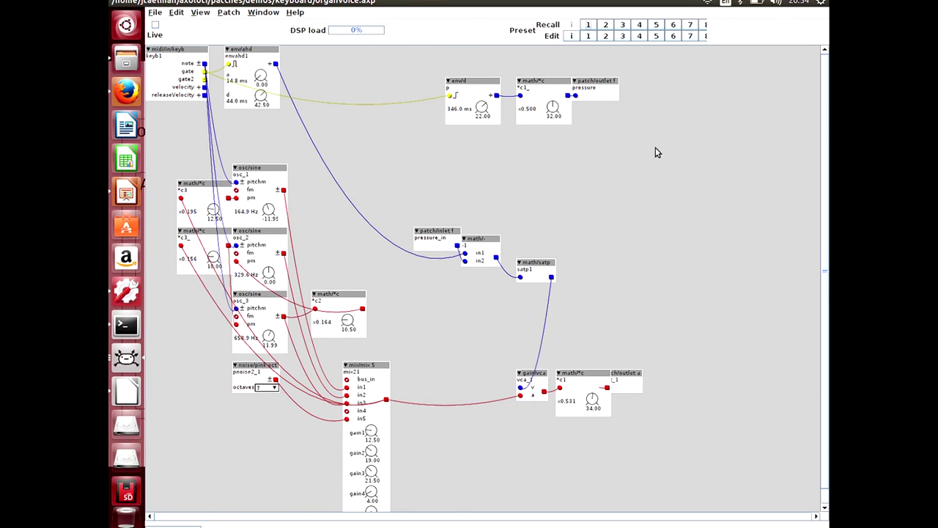
Inspect the pressure outlet and keyboard input of the organvoice subpatch, and move outlet_1 clear of the overlapping math/*c object.
left_click_drag(636, 94, 590, 106)
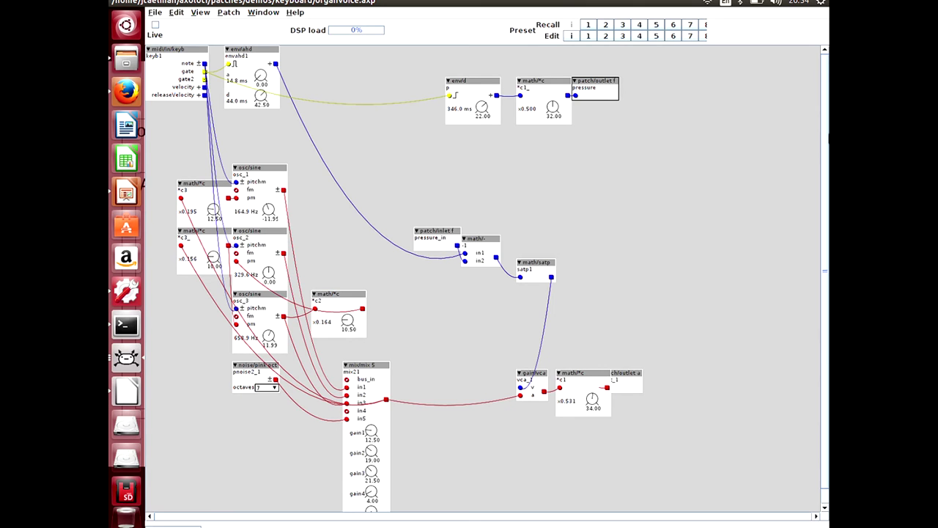
scroll(827, 139, "down", 1)
mouse_move(629, 361)
left_mouse_down()
mouse_move(653, 363)
mouse_move(645, 361)
left_mouse_up()
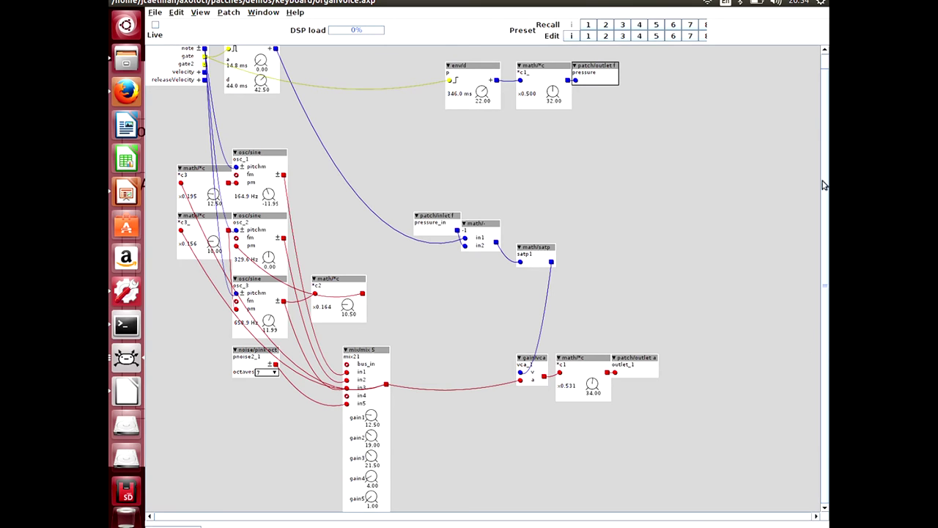
scroll(823, 185, "up", 1)
left_click(151, 51)
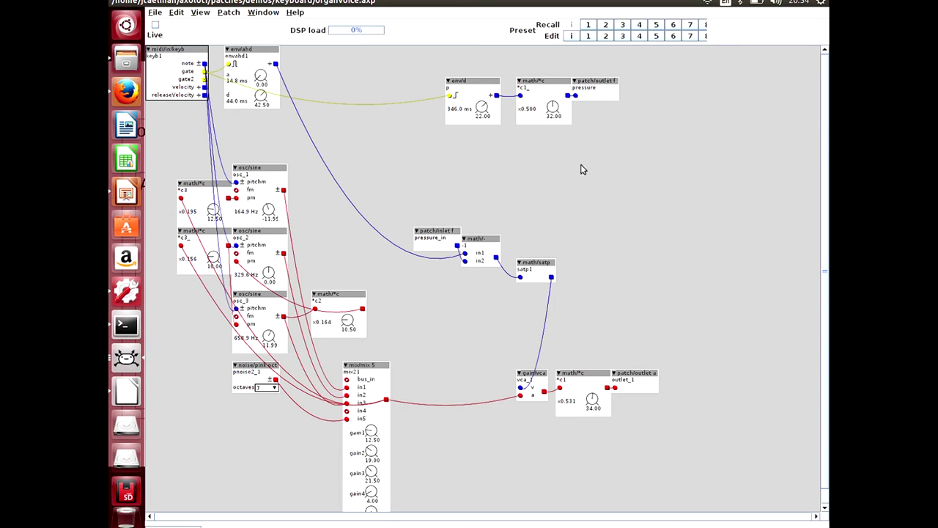
left_click(692, 193)
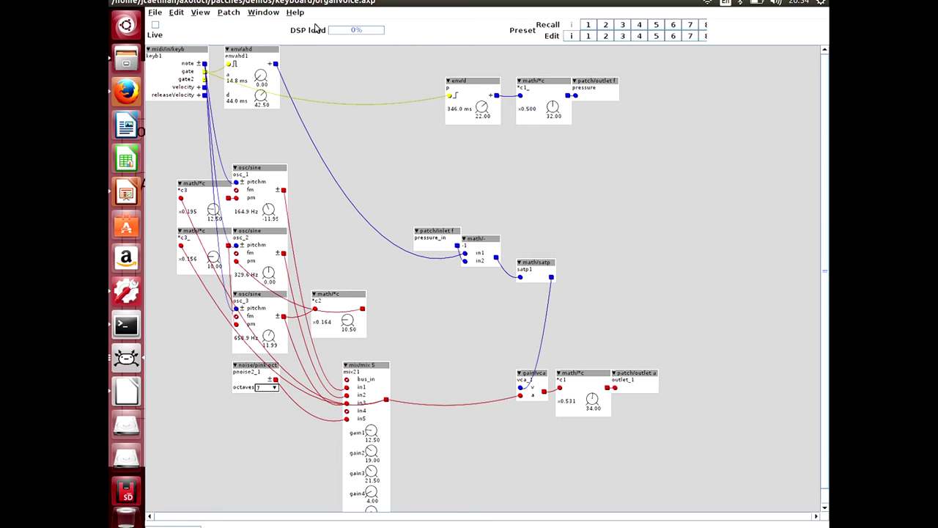
Review the organvoice object in the organ.axp patch and reopen its object definition.
left_click(263, 13)
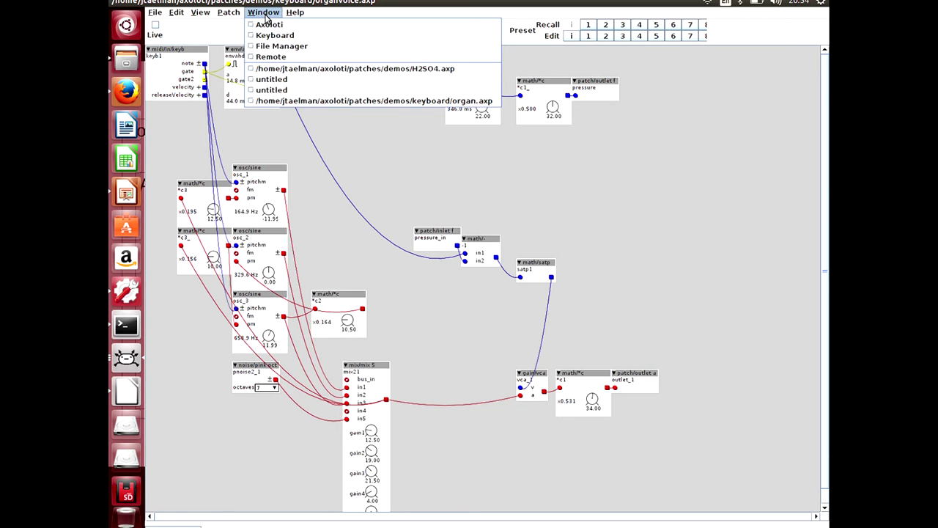
left_click(337, 102)
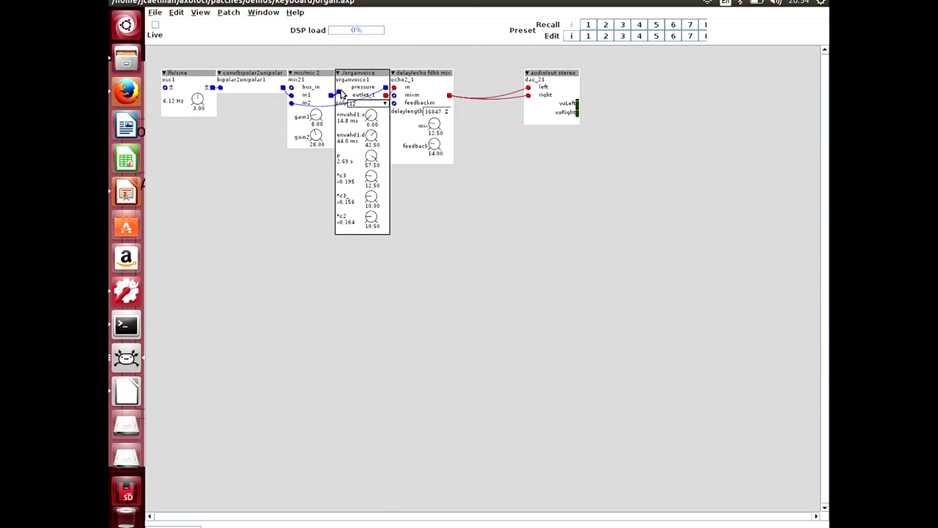
left_click(339, 75)
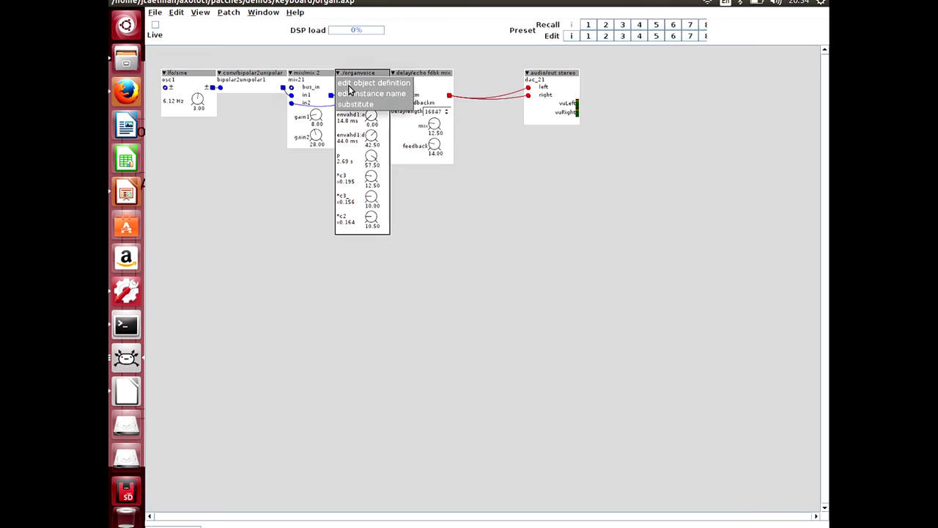
left_click(355, 89)
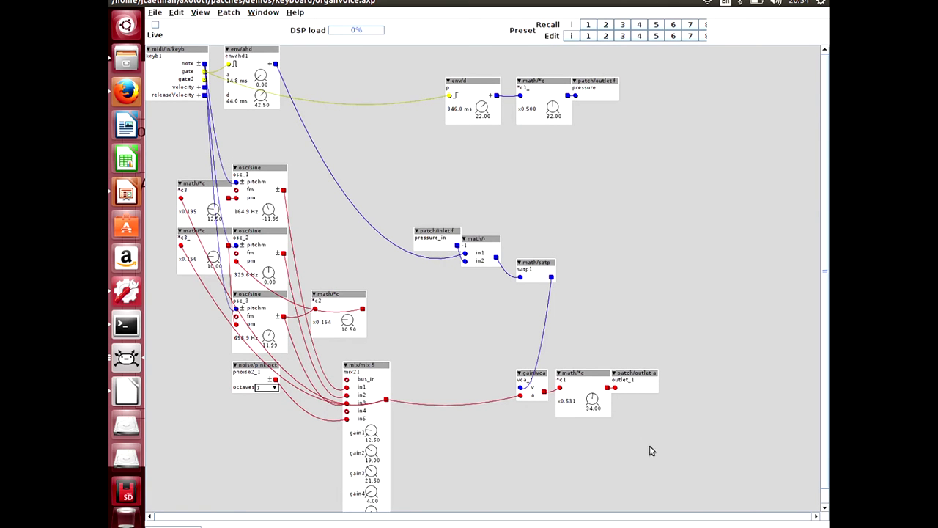
Check the "parameter on parent" option for the osc_1 pitch dial and the *c3 gain dial.
right_click(270, 210)
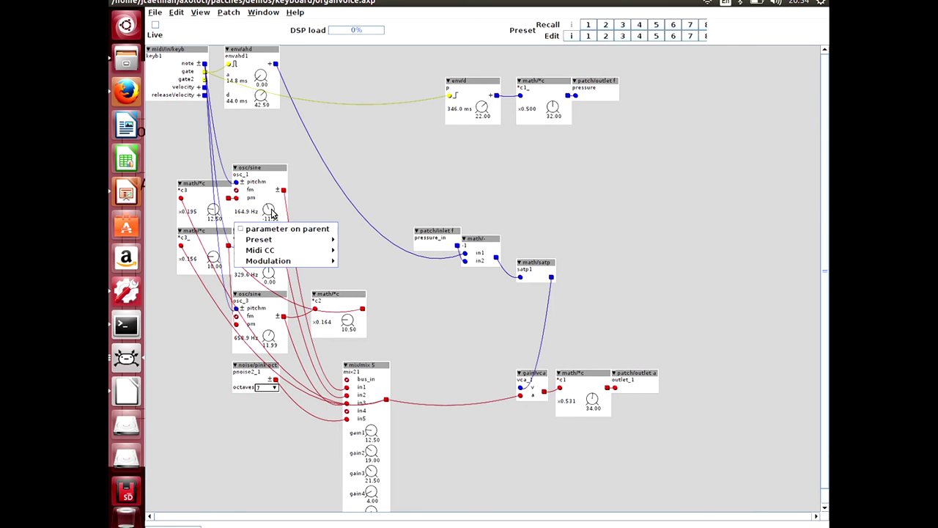
left_click(316, 206)
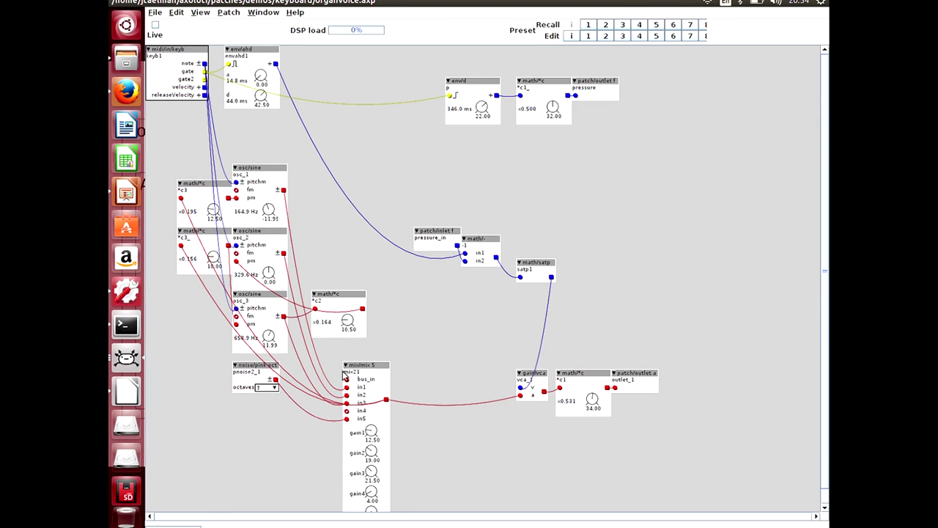
right_click(213, 210)
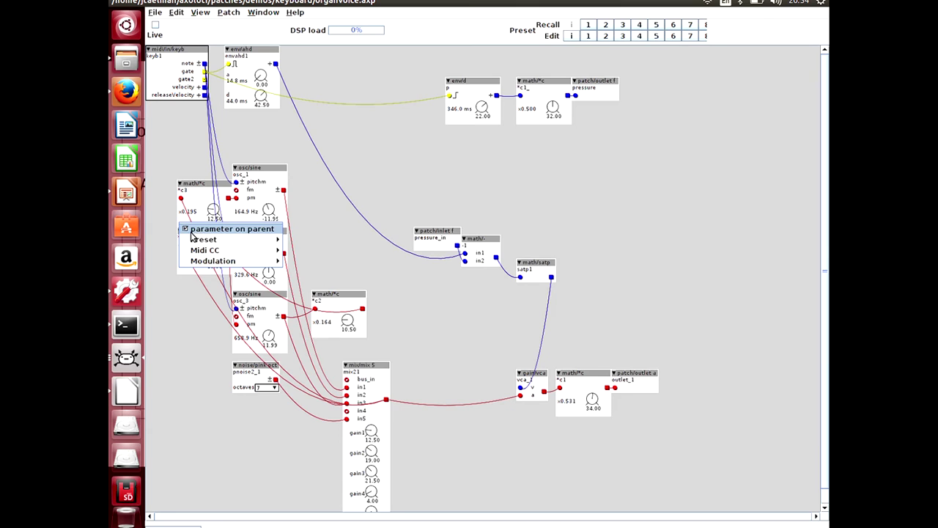
left_click(371, 223)
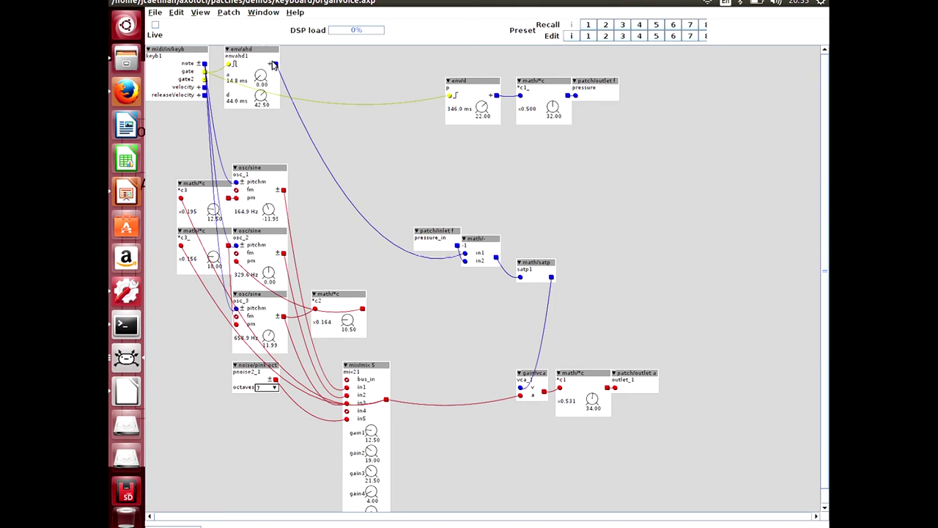
Return to the organ.axp parent patch and deselect the organvoice object.
left_click(263, 12)
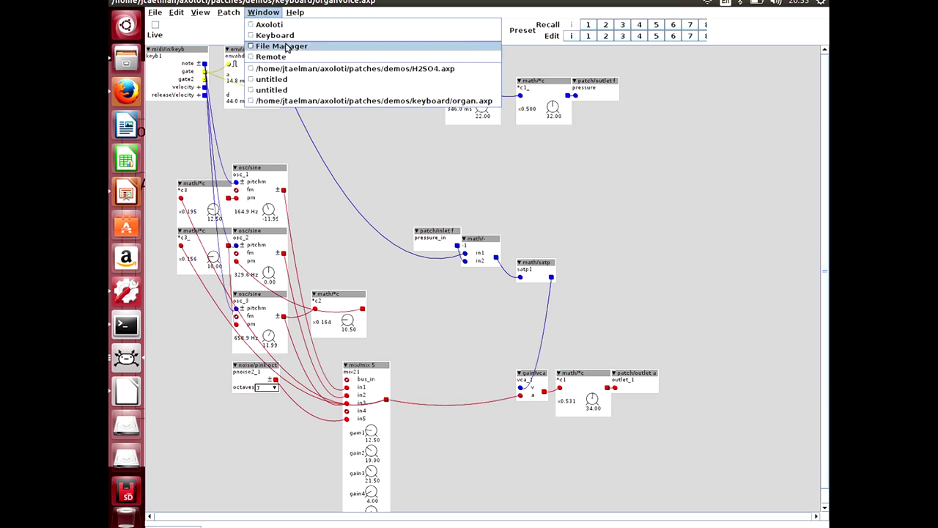
left_click(305, 103)
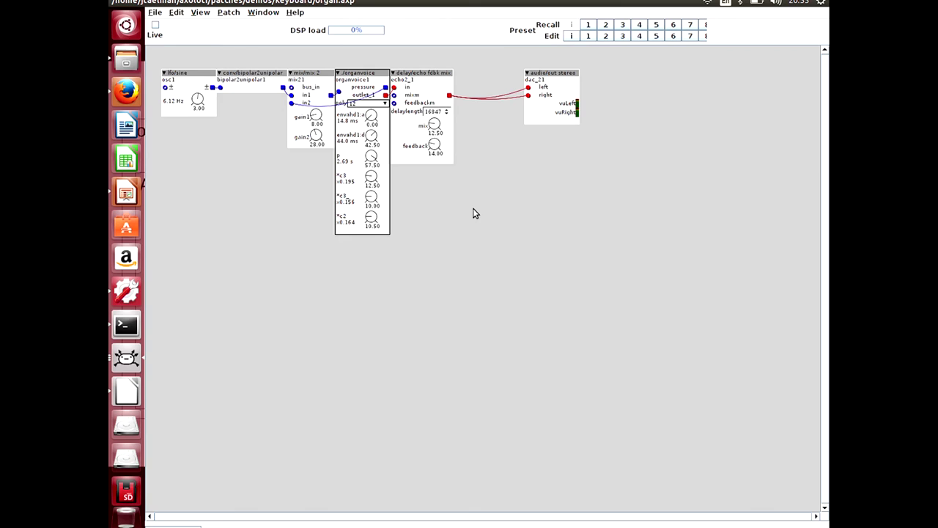
left_click(486, 245)
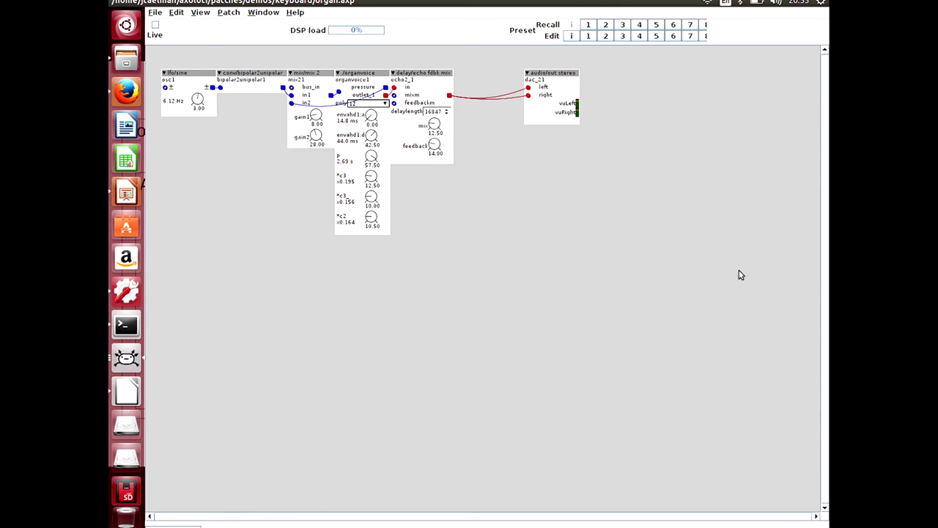
Take the organ patch live and play a note on the virtual MIDI keyboard.
left_click_drag(447, 302, 310, 196)
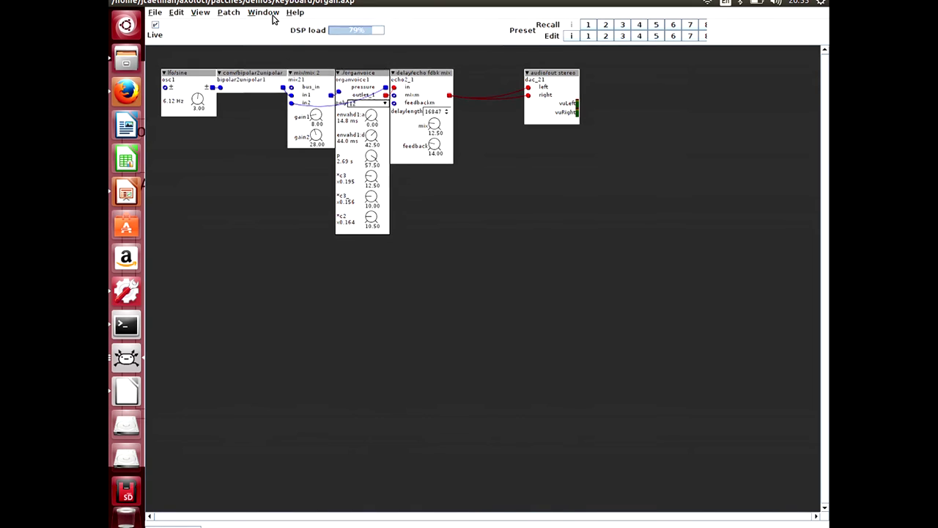
left_click(272, 14)
left_click(275, 35)
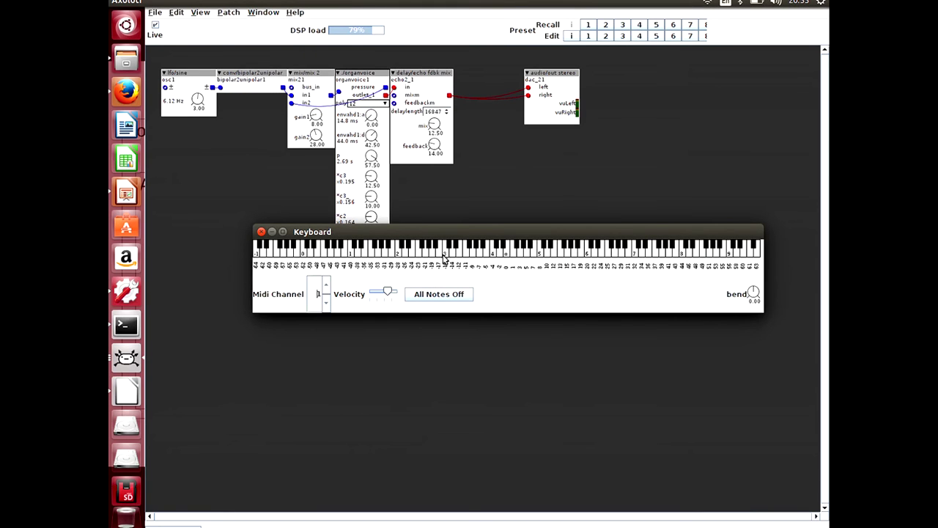
left_click(487, 257)
Set organvoice's *c3 dial to 0.00, *c3_ to 3.50 and *c2 to 32.00, and try recalling preset 3.
left_click_drag(371, 177, 372, 176)
mouse_move(372, 226)
left_mouse_down()
mouse_move(372, 198)
mouse_move(371, 209)
left_mouse_up()
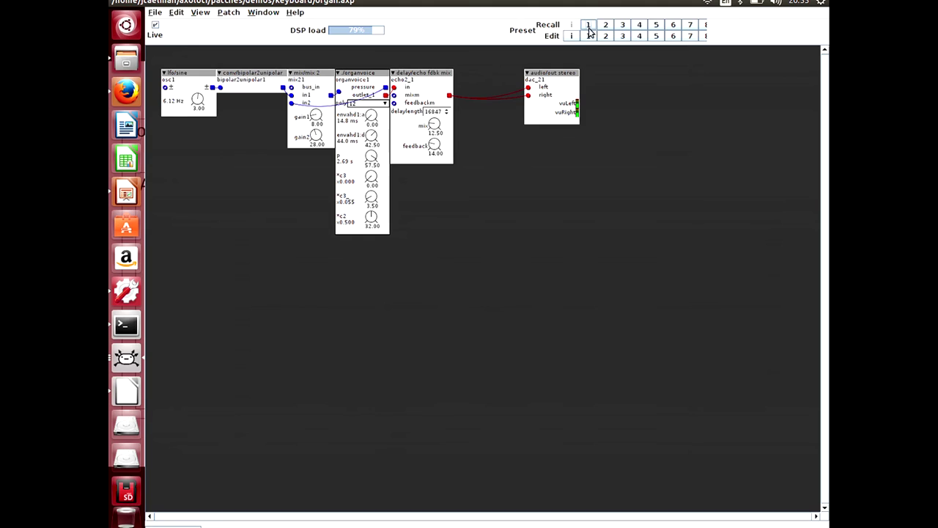
left_click(622, 28)
Set organvoice's *c3 dial to 63.50, *c3_ to 0.00 and *c2 to 25.50 while the patch runs live.
left_click_drag(372, 217, 373, 158)
left_click(373, 198)
left_click_drag(372, 217, 372, 214)
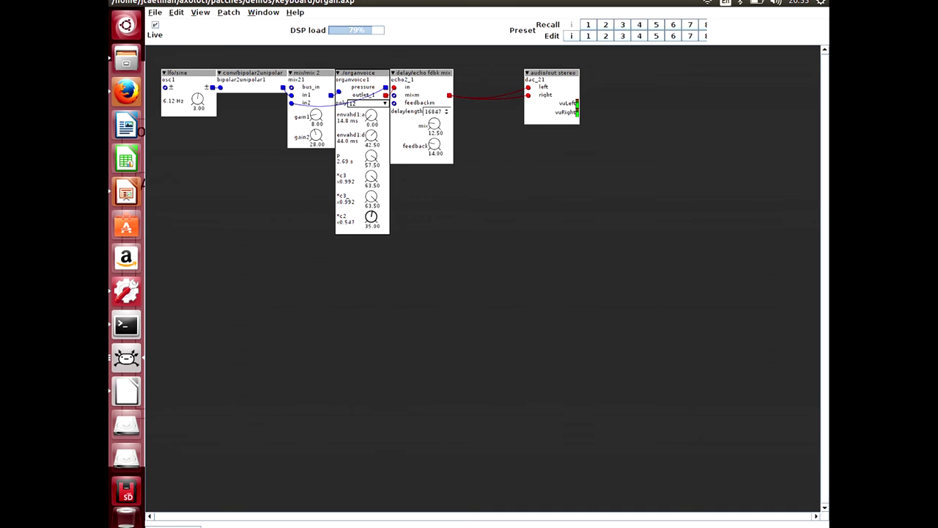
left_click_drag(375, 196, 375, 220)
Stop the live organ patch and bring up the virtual MIDI keyboard again.
left_click(156, 26)
key("ctrl+shift+k")
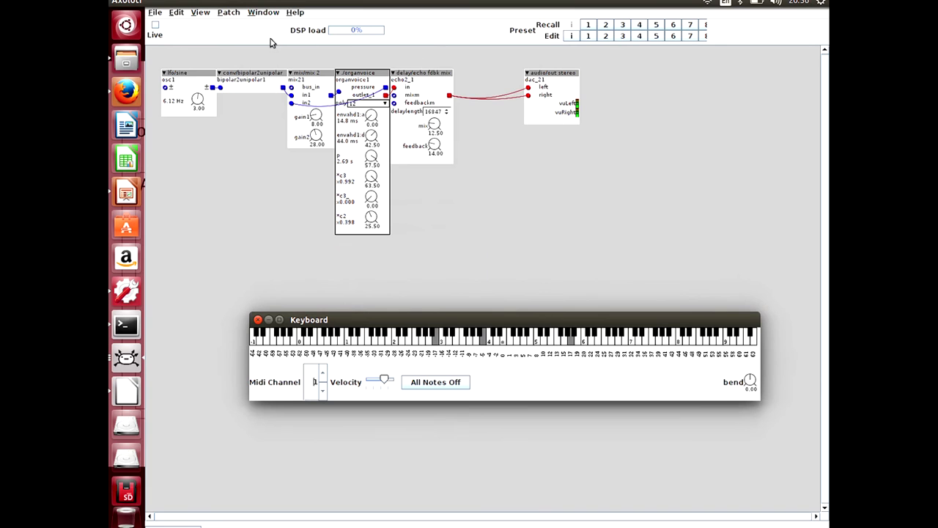
left_click(458, 74)
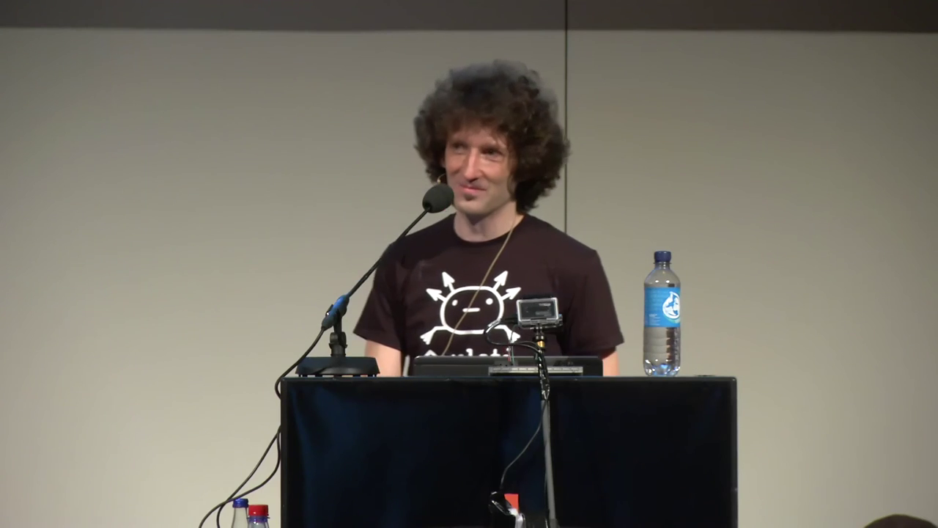